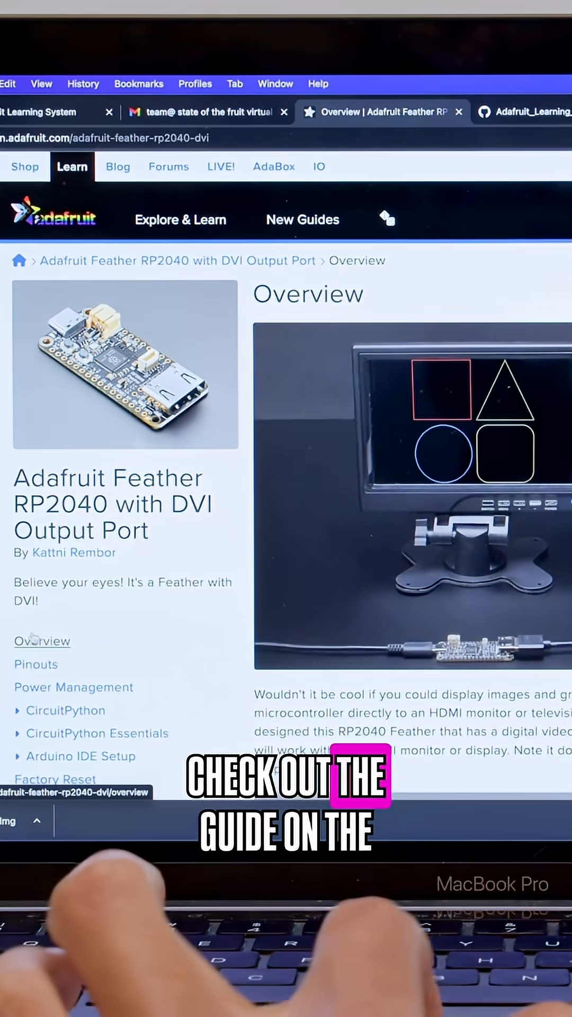
Go to the Pinouts page of the Feather RP2040 DVI guide from the left sidebar.
{"action": "left_click", "coordinate": [46, 666]}
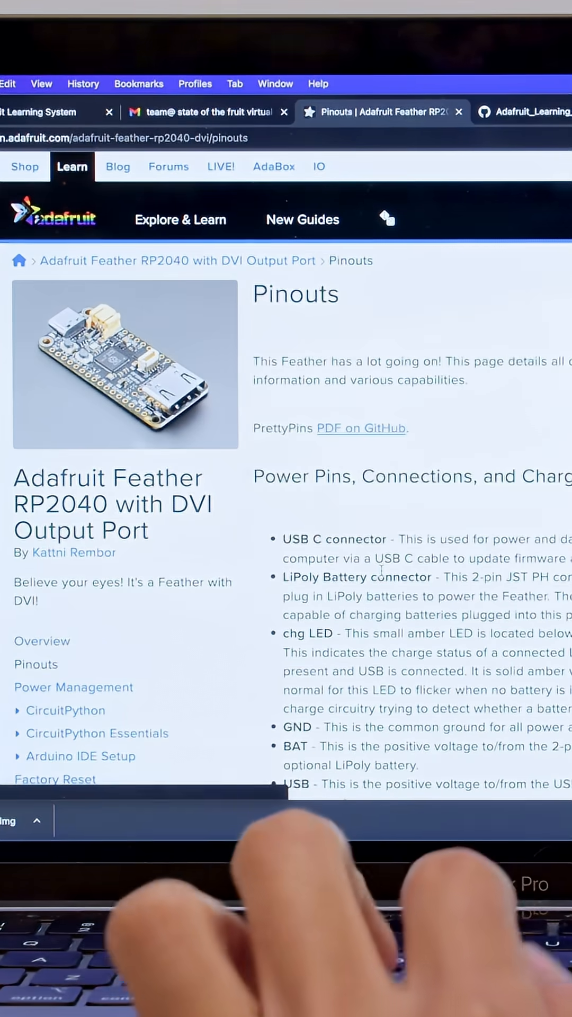
{"action": "scroll", "coordinate": [381, 571], "scroll_direction": "down", "scroll_amount": 8}
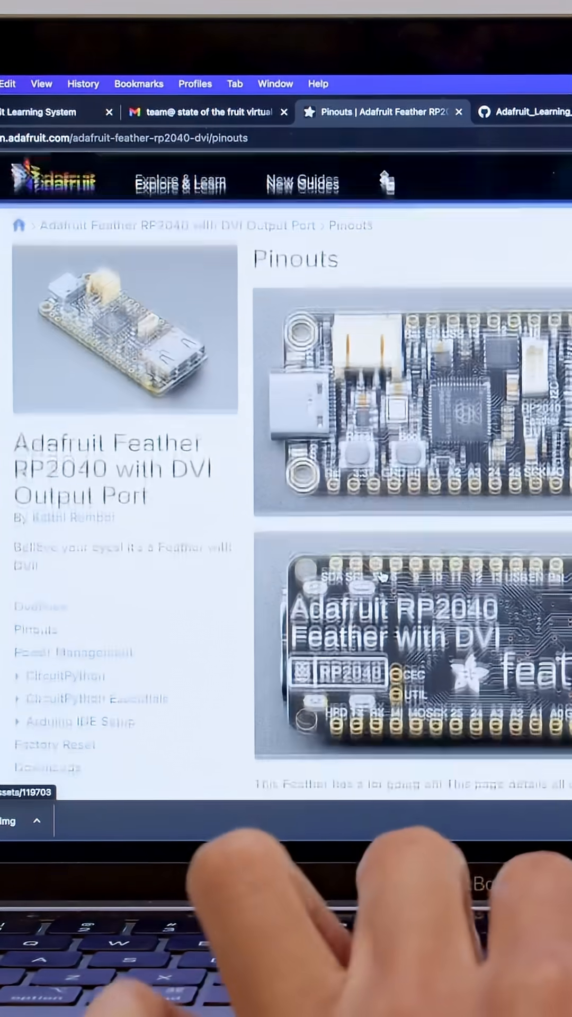